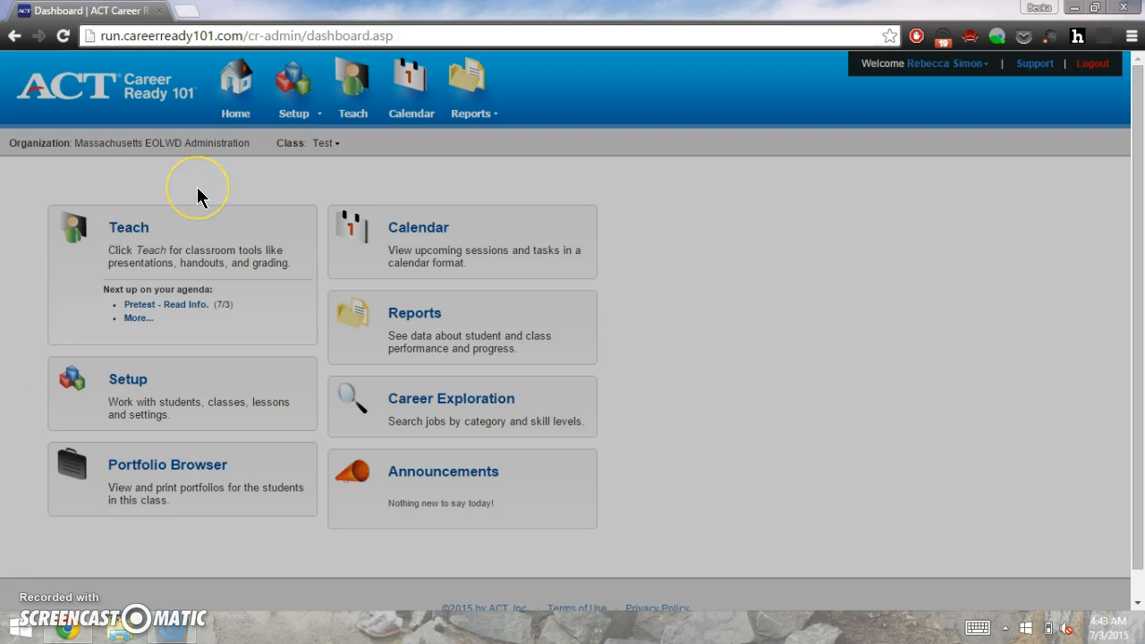
Step: From the dashboard's Setup menu, choose Add New Student under Students
left_click(304, 145)
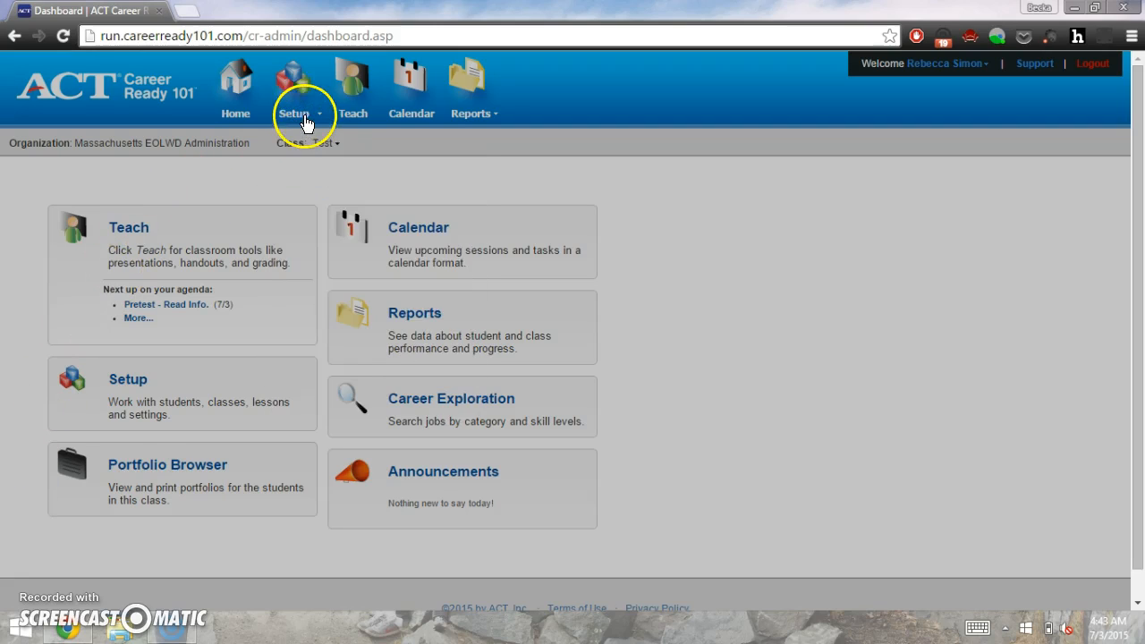
left_click(306, 116)
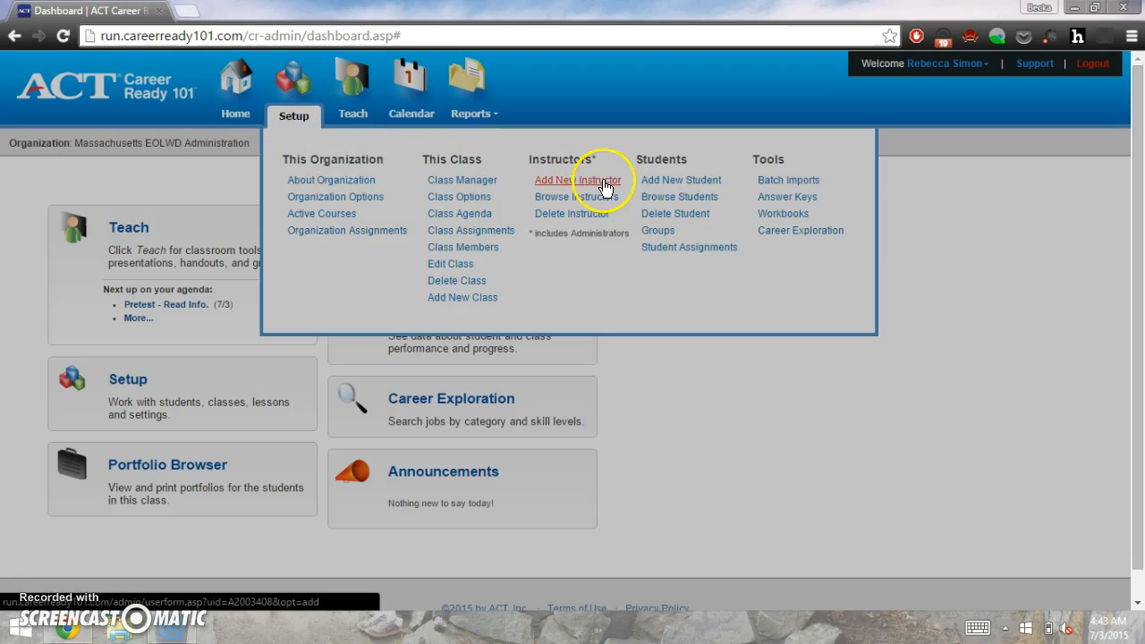
left_click(653, 182)
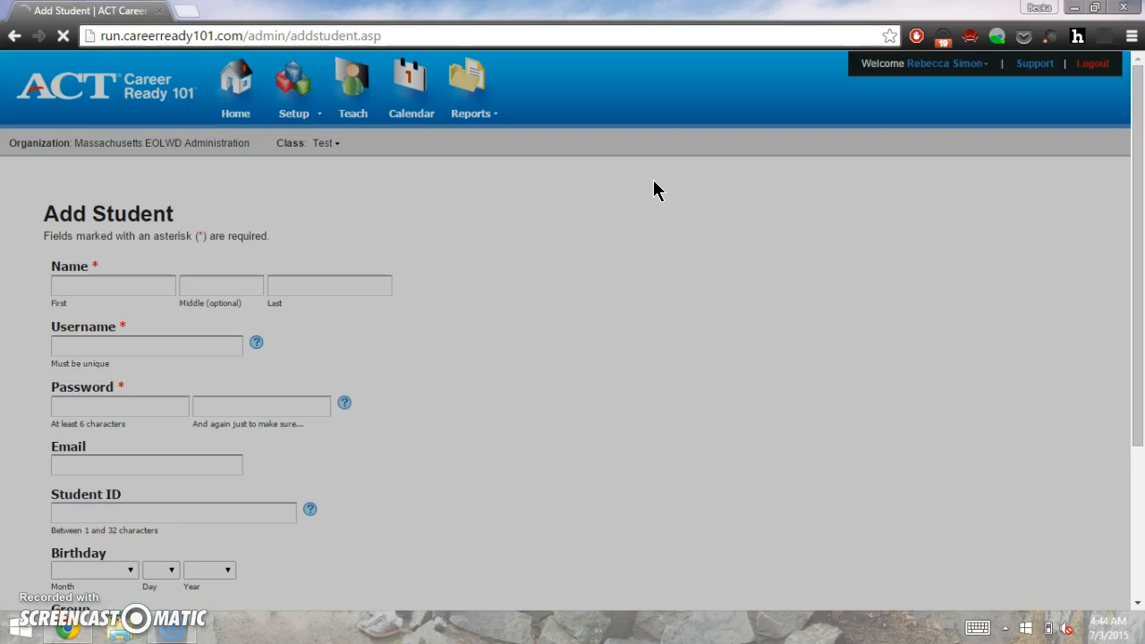
Step: Enter the student's first name, last name, and a unique username on the Add Student form
scroll(653, 182, "down", 3)
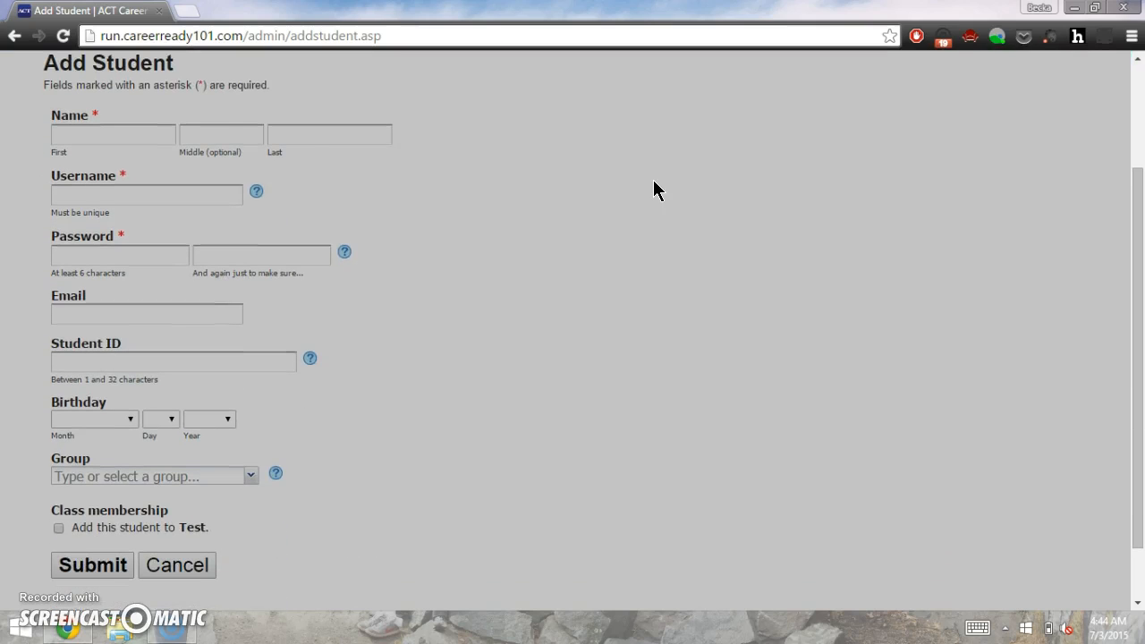
left_click(137, 129)
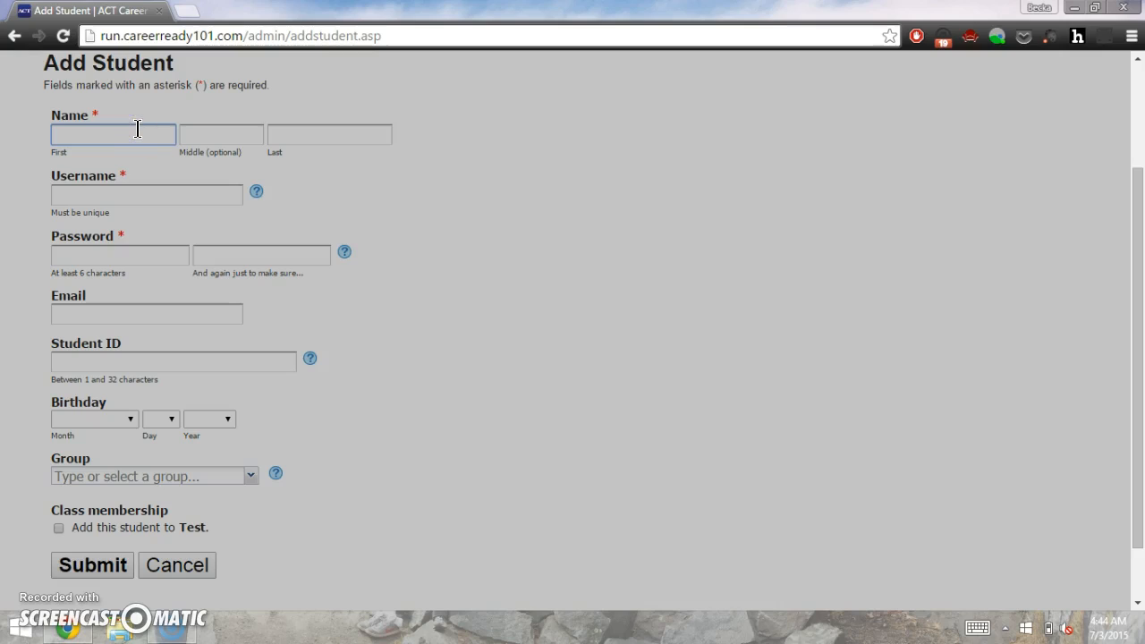
key("Tab")
key("Tab")
key("Tab")
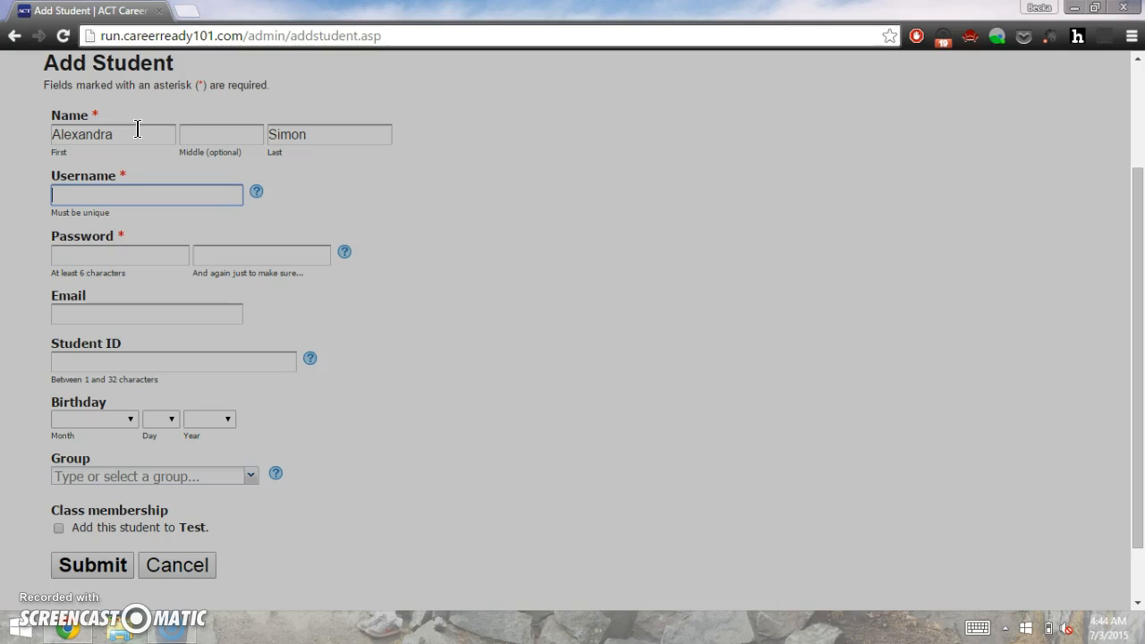
type("a")
key("BackSpace")
key("Tab")
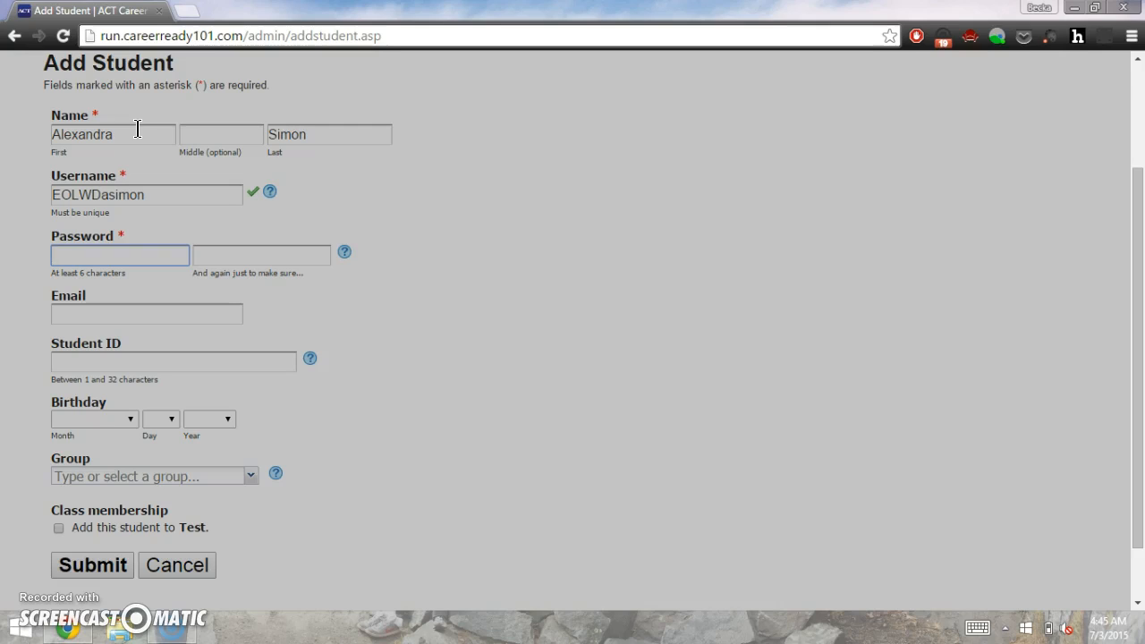
Step: Enter the student's seven-character password and confirm it
type("•••••••")
key("Tab")
type("•••••••")
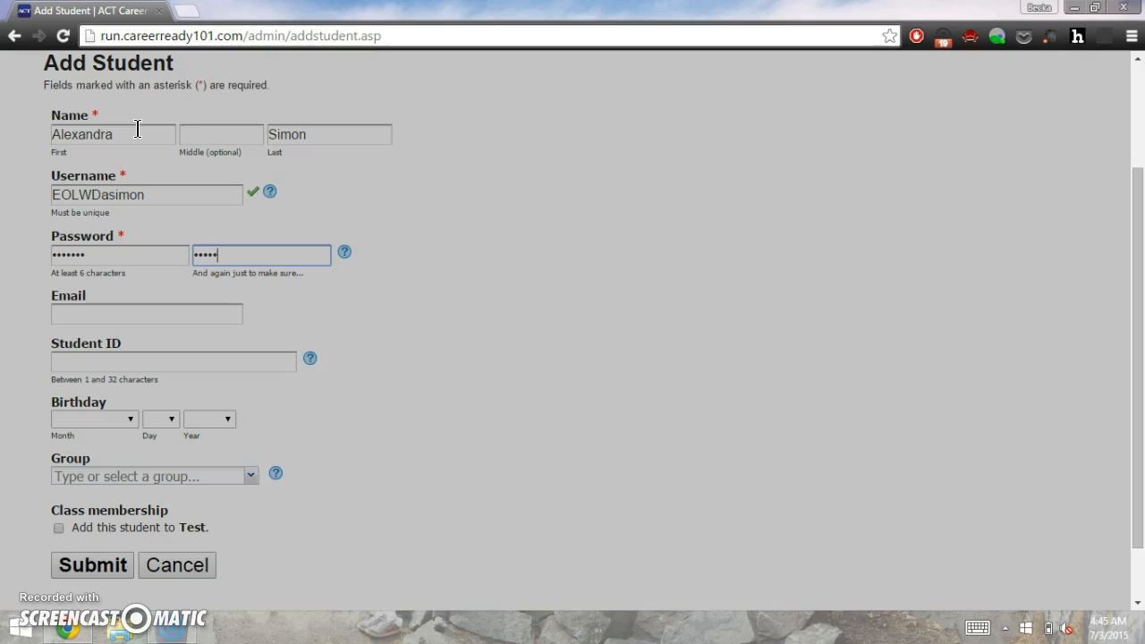
key("Tab")
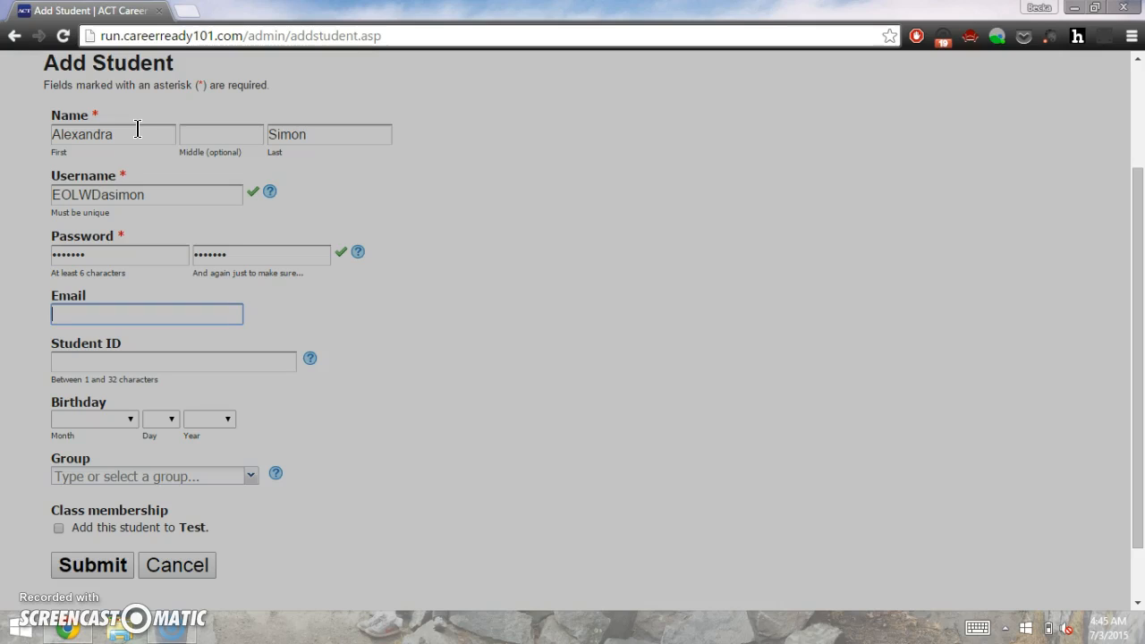
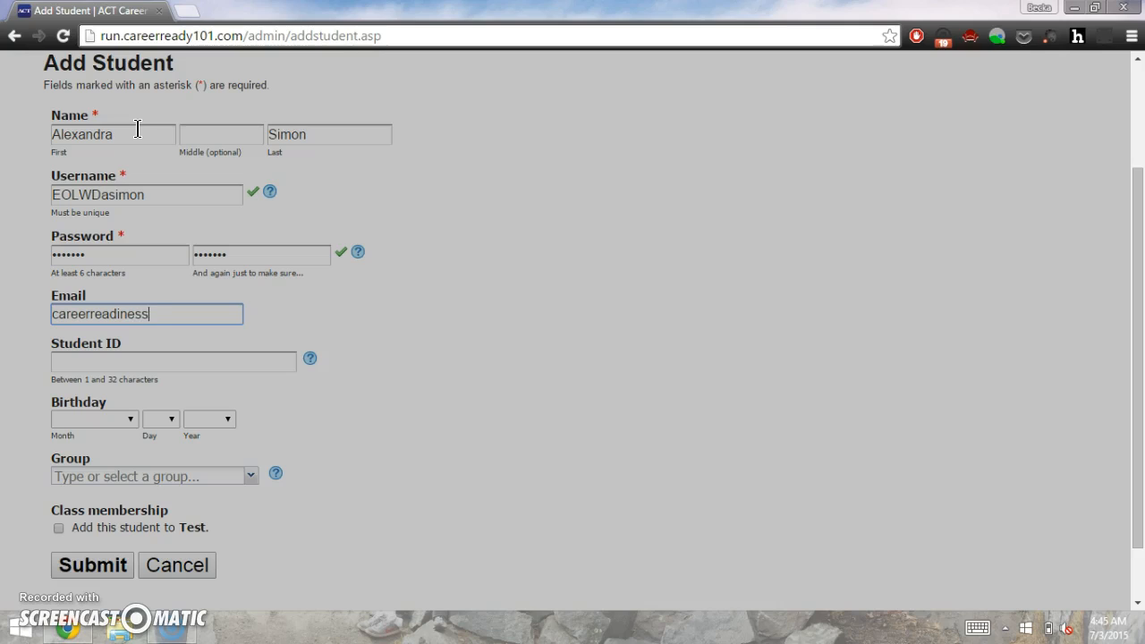
Step: Add the student's e-mail address and student ID, then submit the new student
key("Tab")
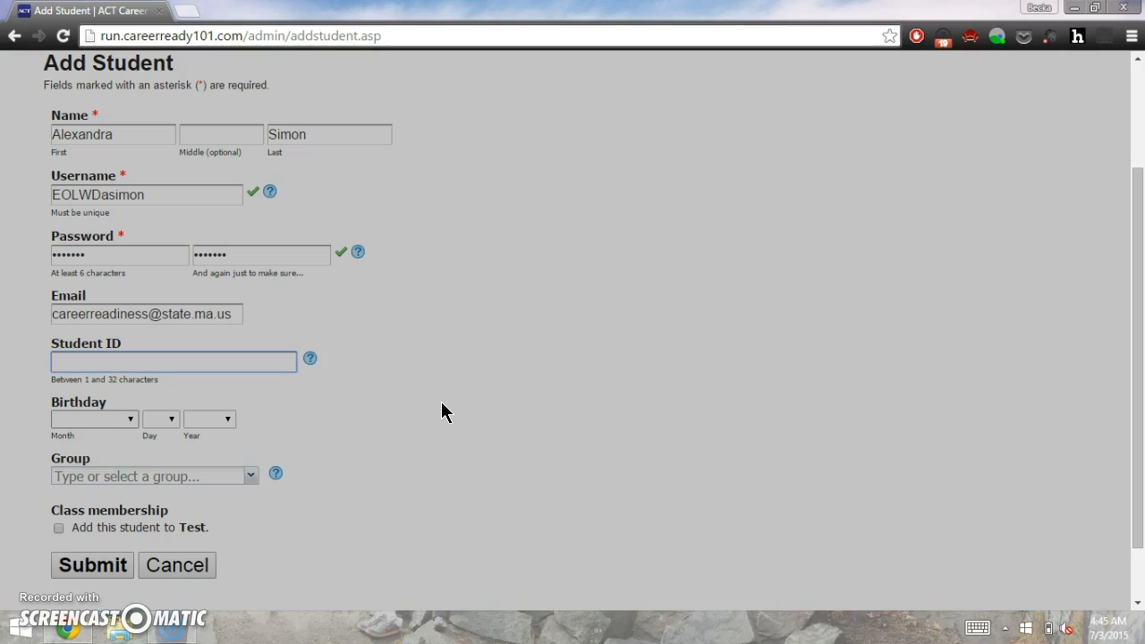
scroll(442, 404, "down", 1)
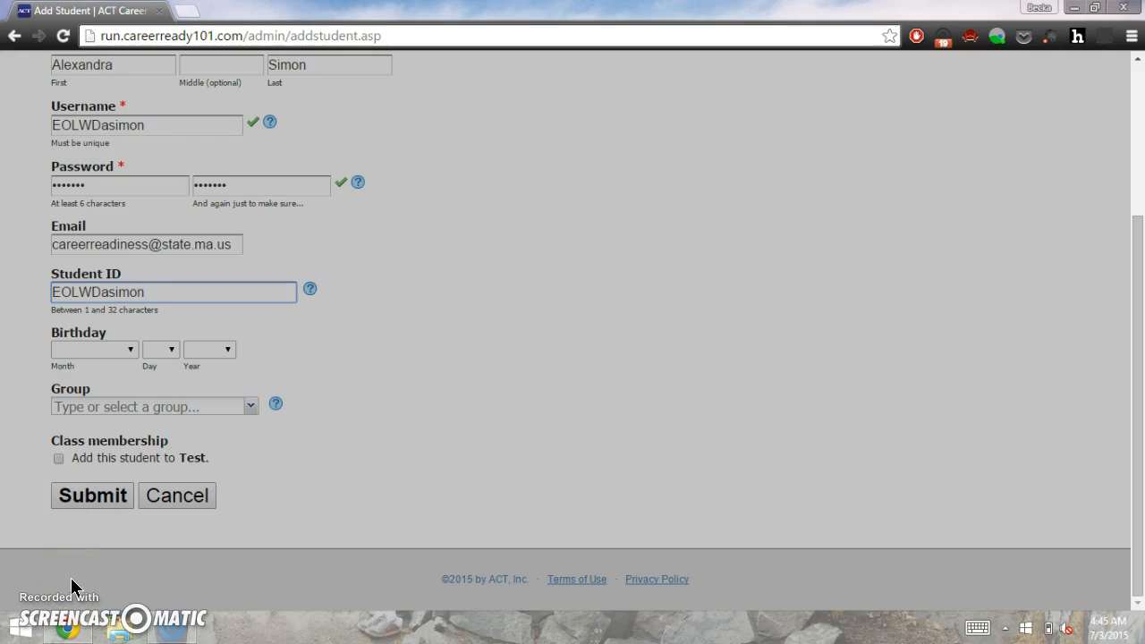
scroll(369, 303, "up", 1)
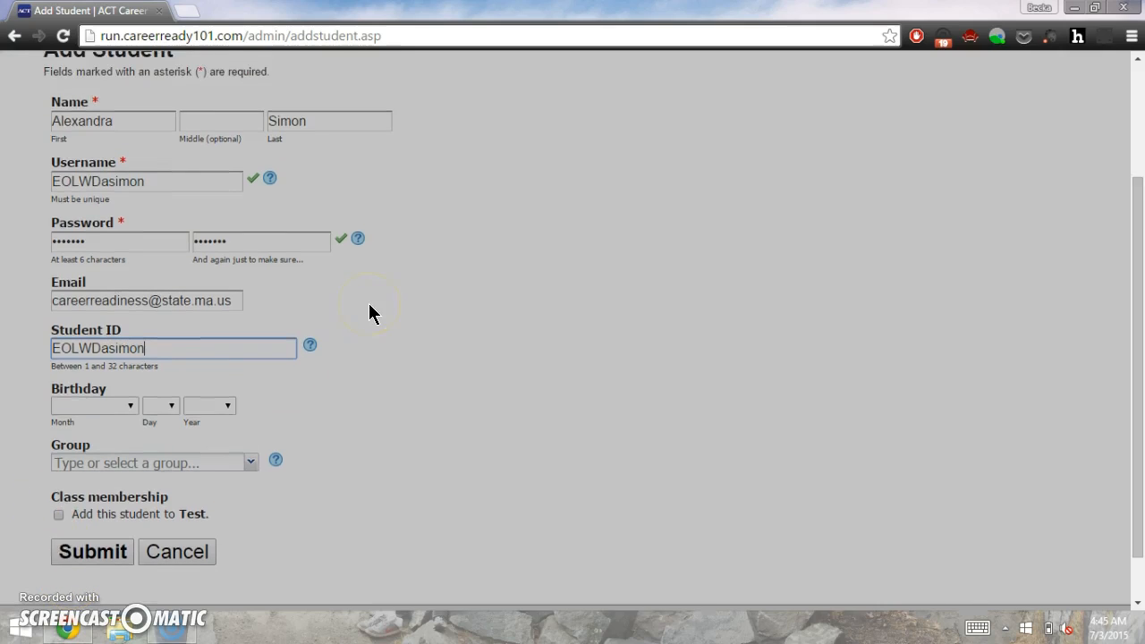
scroll(369, 303, "up", 1)
scroll(369, 303, "down", 1)
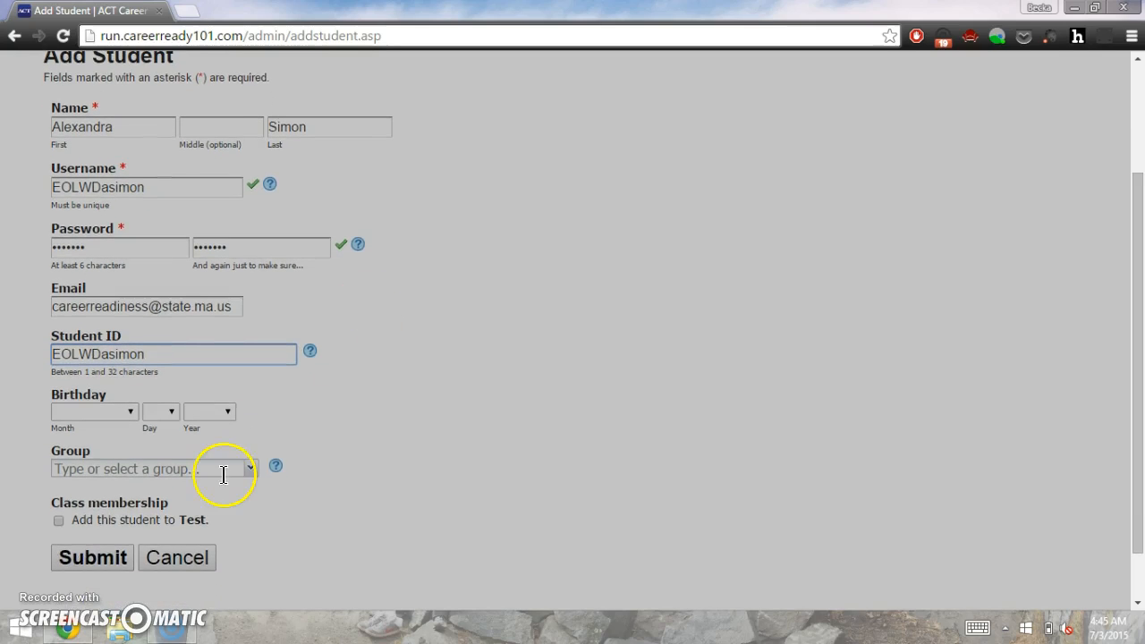
left_click(92, 568)
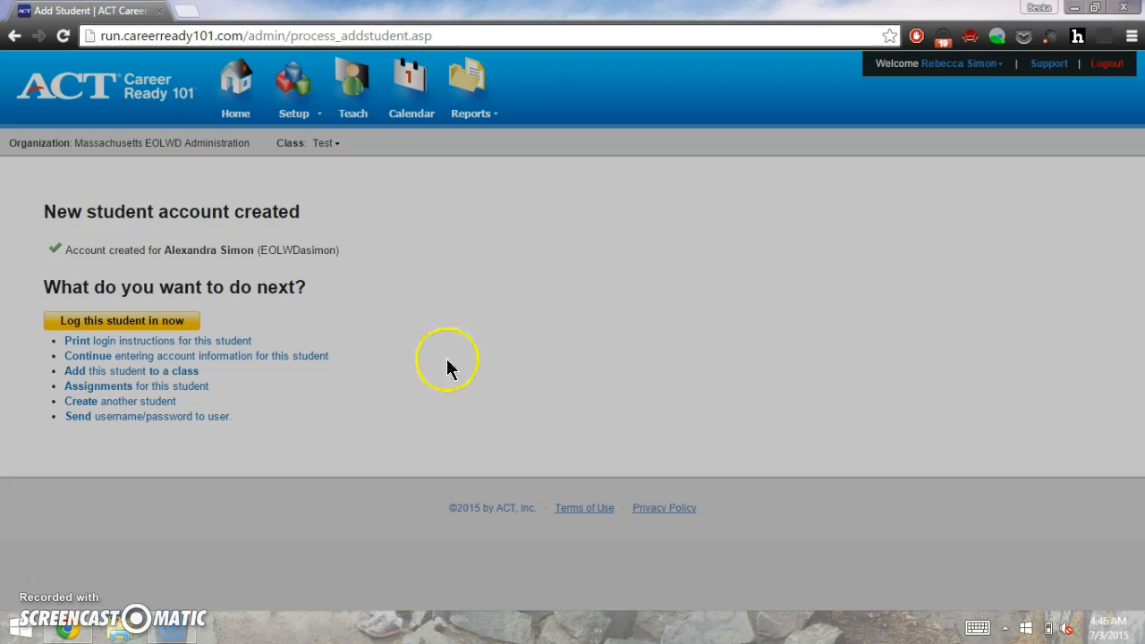
Step: Display the student's printable login instructions, then return to the home dashboard
left_click(202, 341)
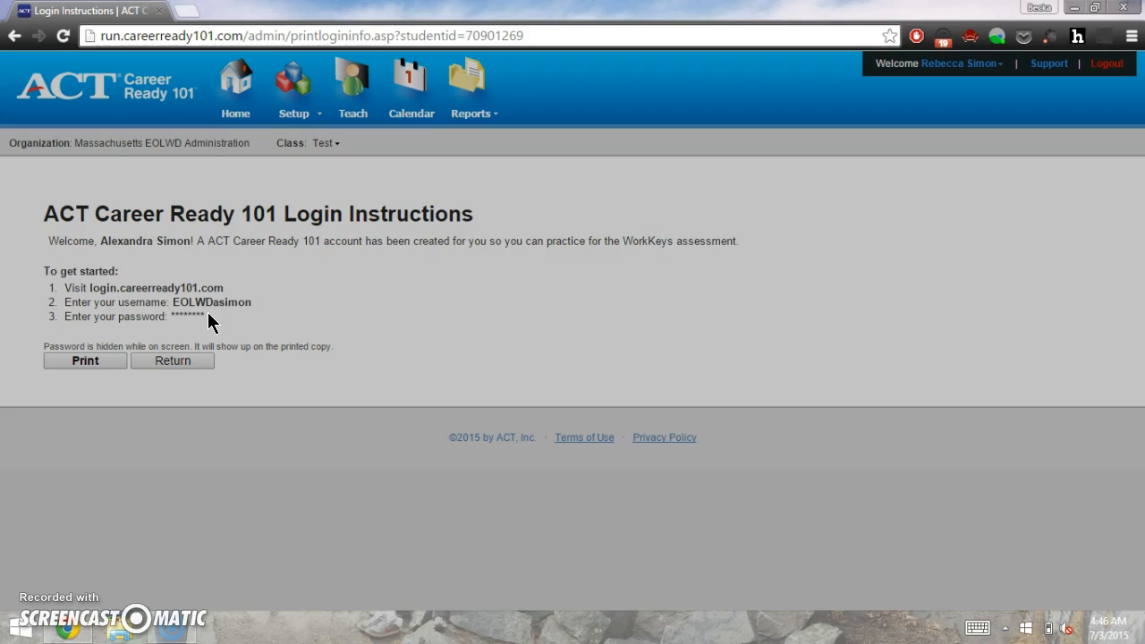
left_click(243, 283)
left_click(239, 81)
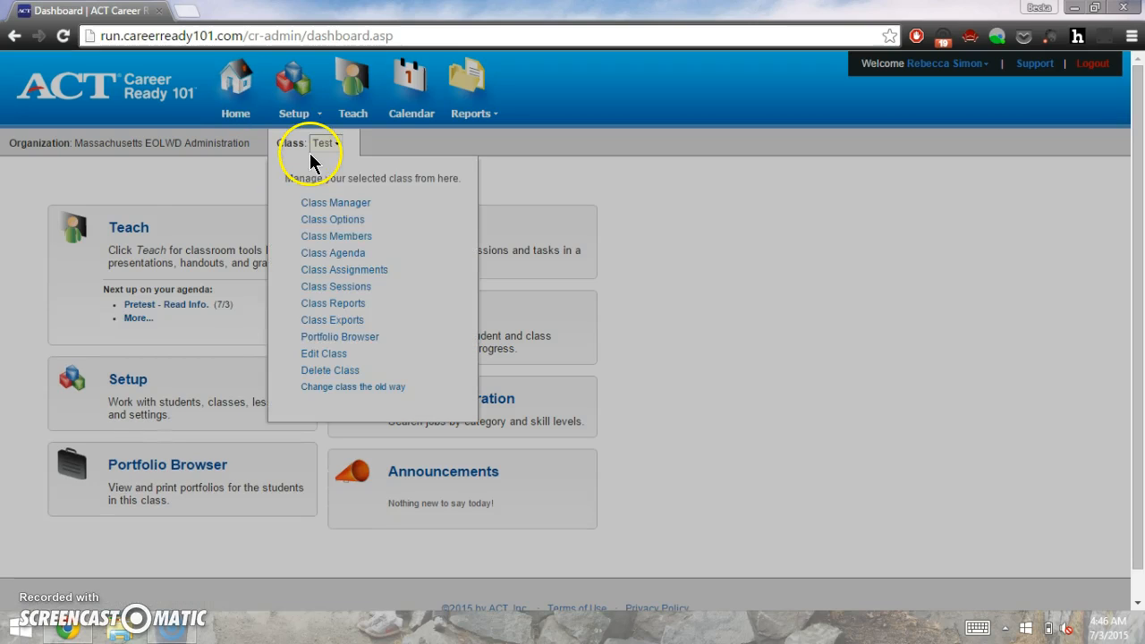
Step: Start adding a new instructor or administrator and dismiss the new-messages notification
left_click(305, 123)
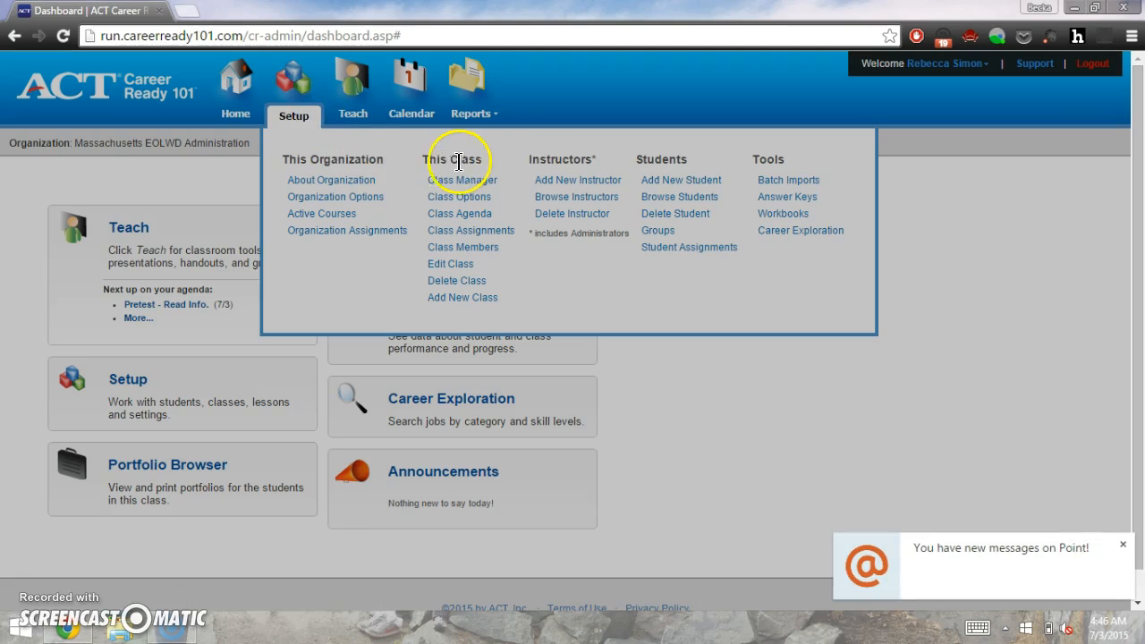
left_click(549, 183)
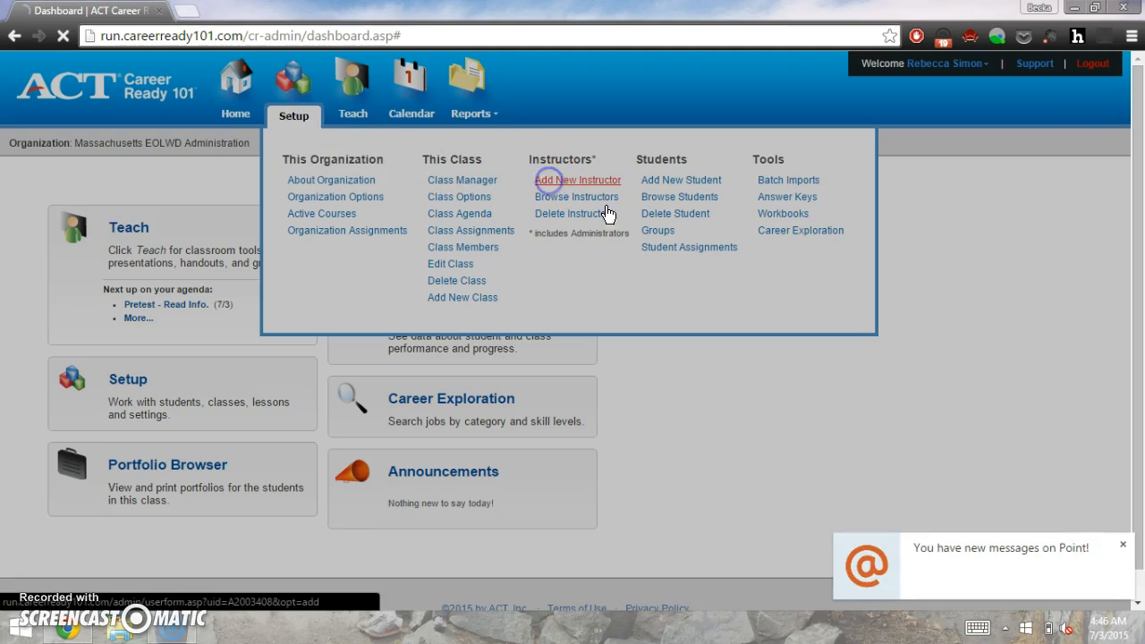
left_click(1125, 547)
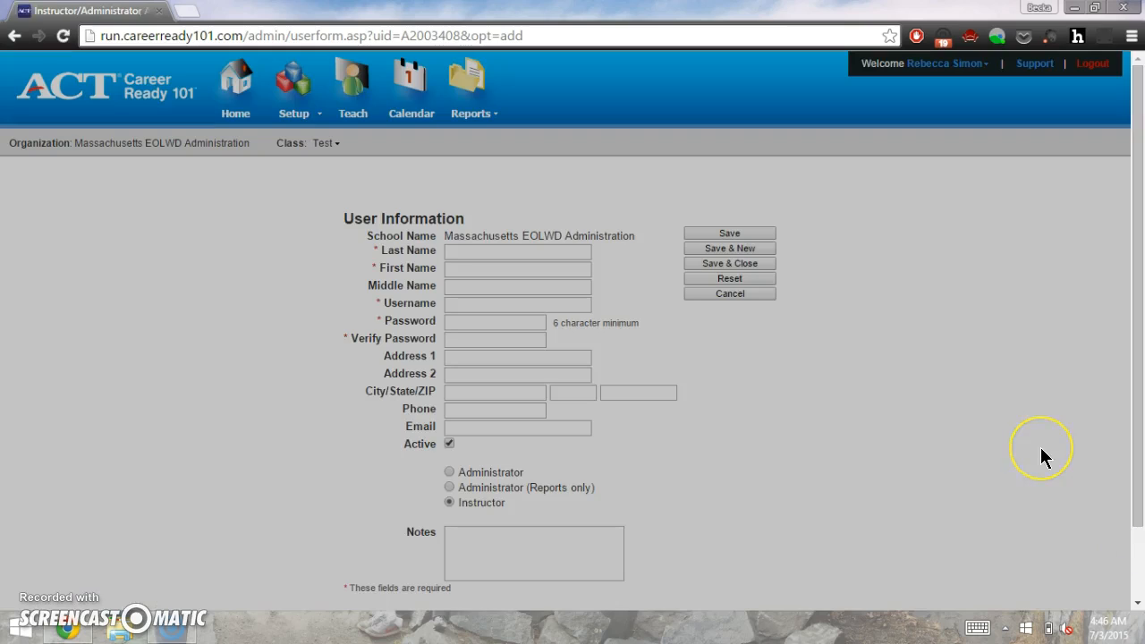
Step: Enter the new user's last and first names on the form
left_click(518, 256)
scroll(517, 255, "down", 2)
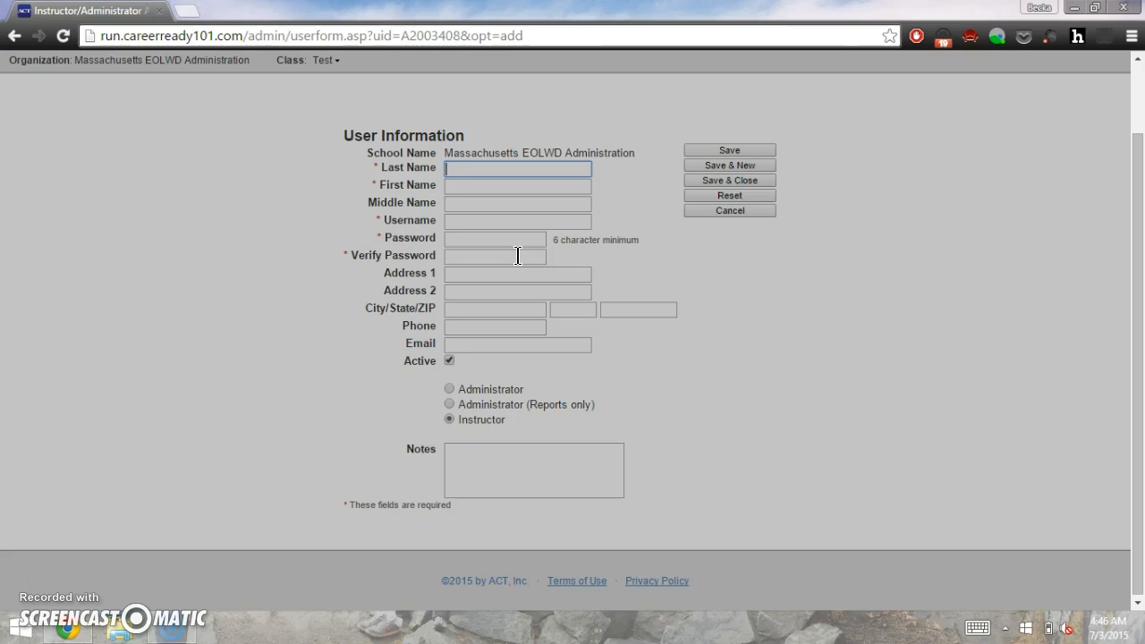
key("Tab")
key("Tab")
key("Tab")
key("Tab")
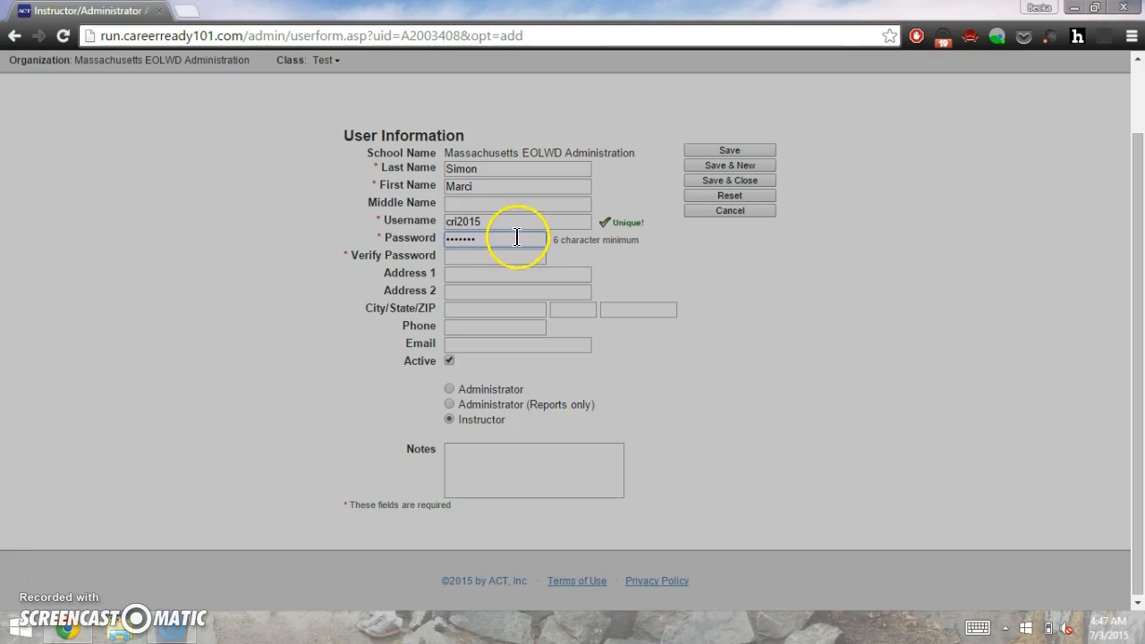
Step: Replace the username with a unique one and enter the seven-character password twice
left_click(513, 223)
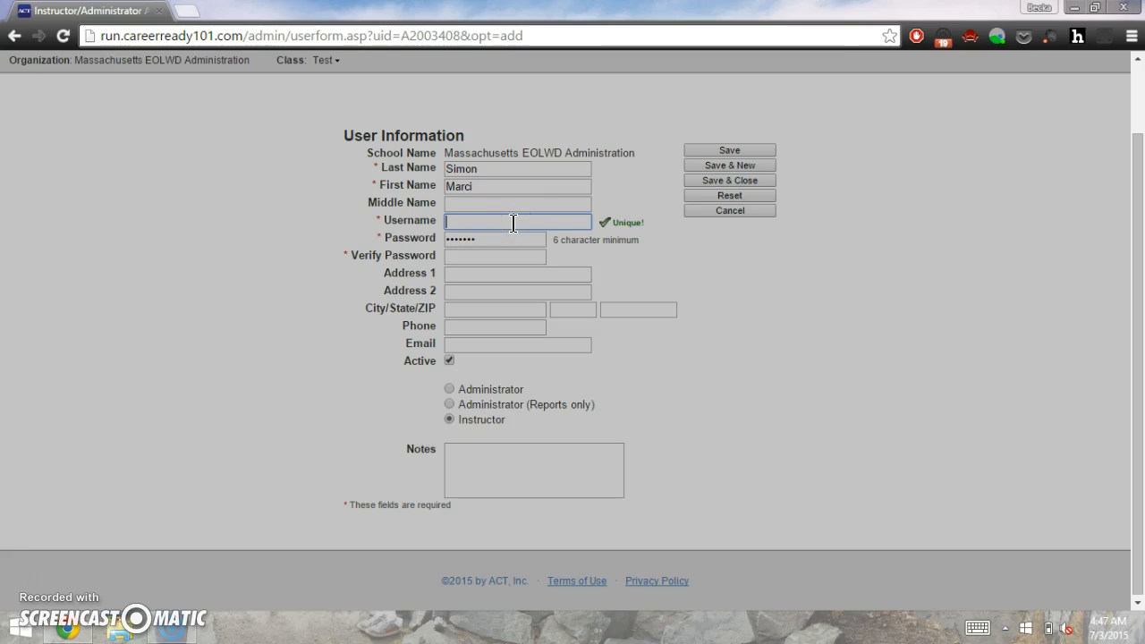
key("Tab")
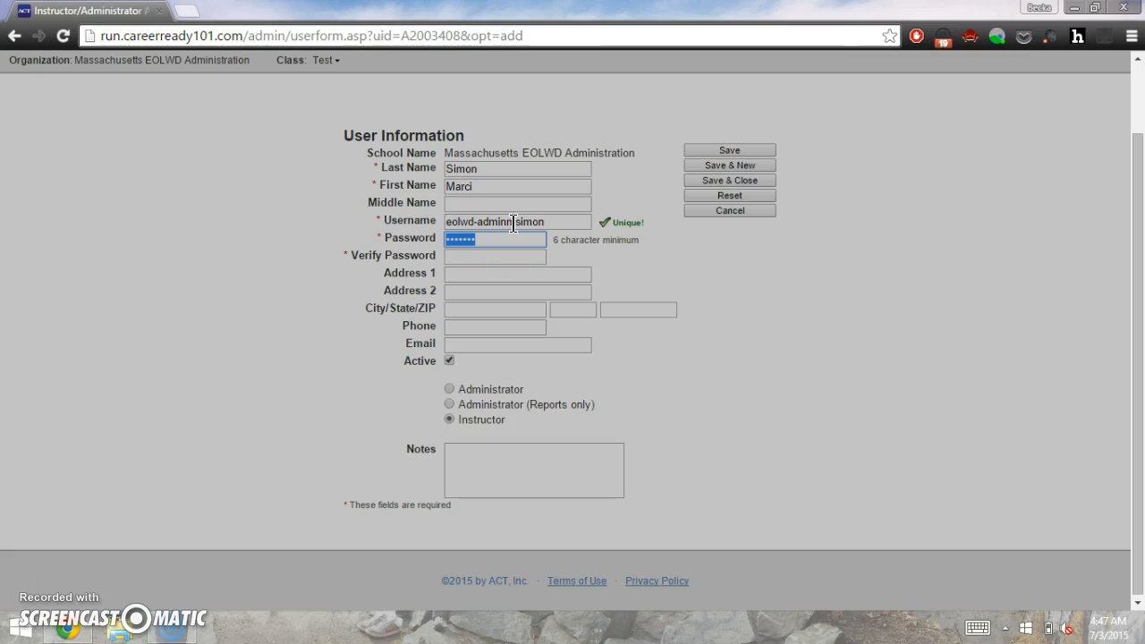
type("•••••••")
key("Tab")
type("•••••••")
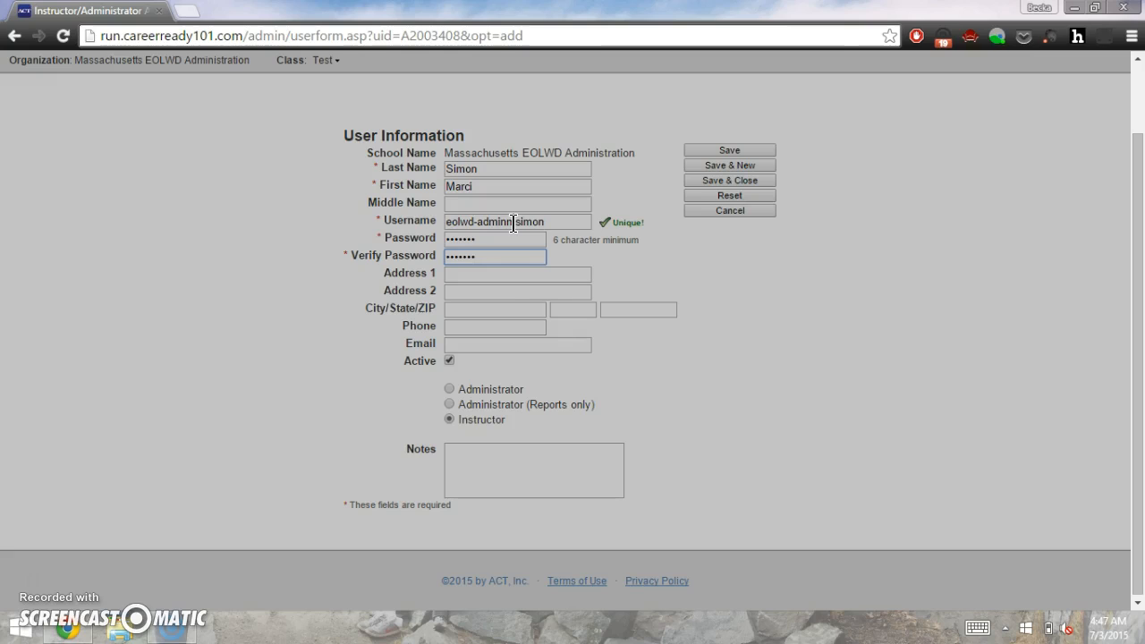
Step: Switch the account's role from Instructor to Administrator, leave Notes empty, and Save & Close
scroll(640, 382, "down", 1)
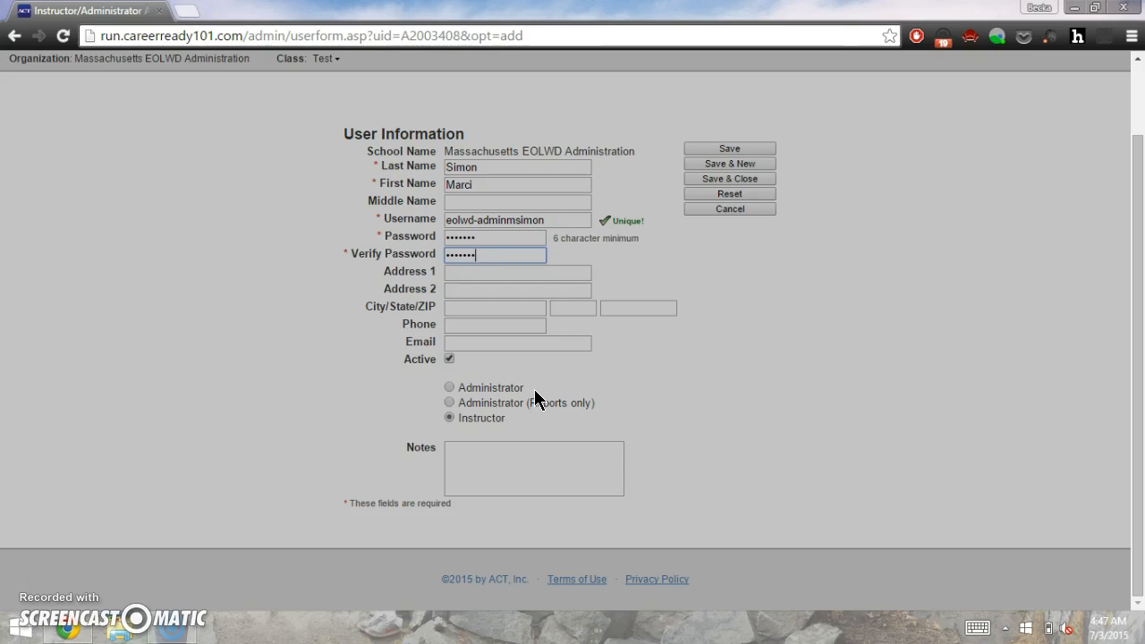
left_click(493, 389)
left_click(450, 391)
left_click(493, 474)
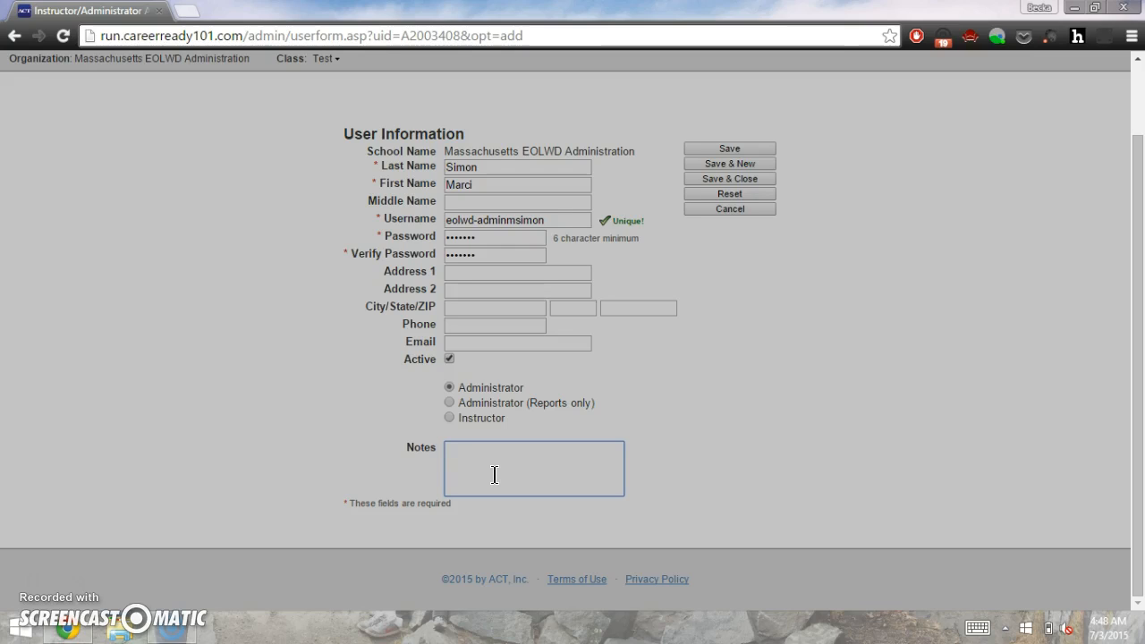
left_click(672, 506)
left_click(685, 526)
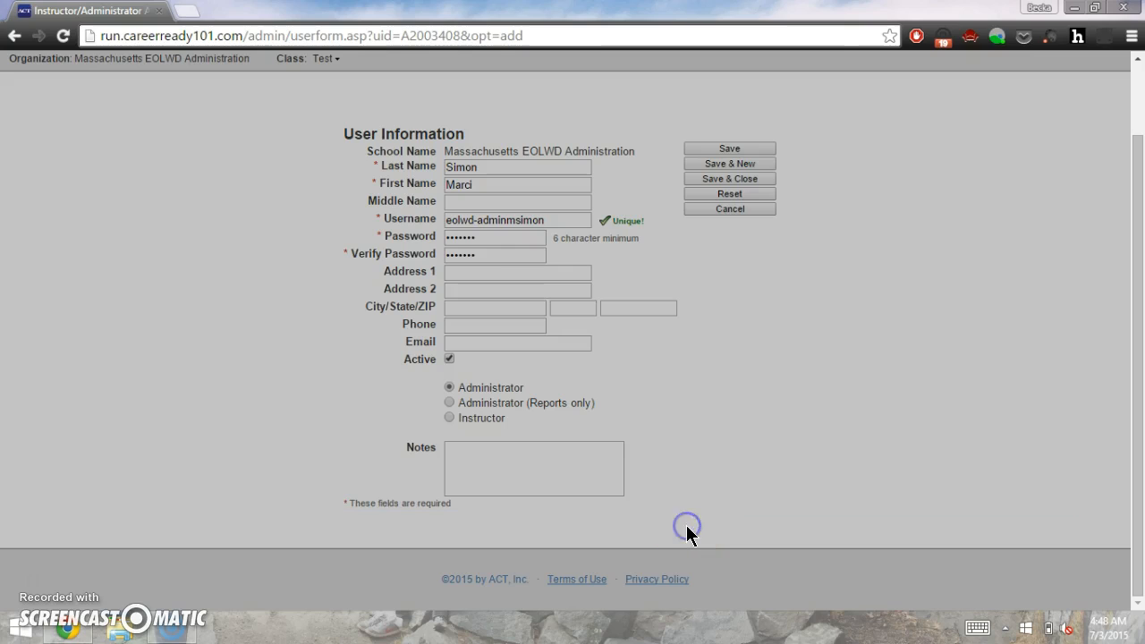
scroll(688, 532, "up", 1)
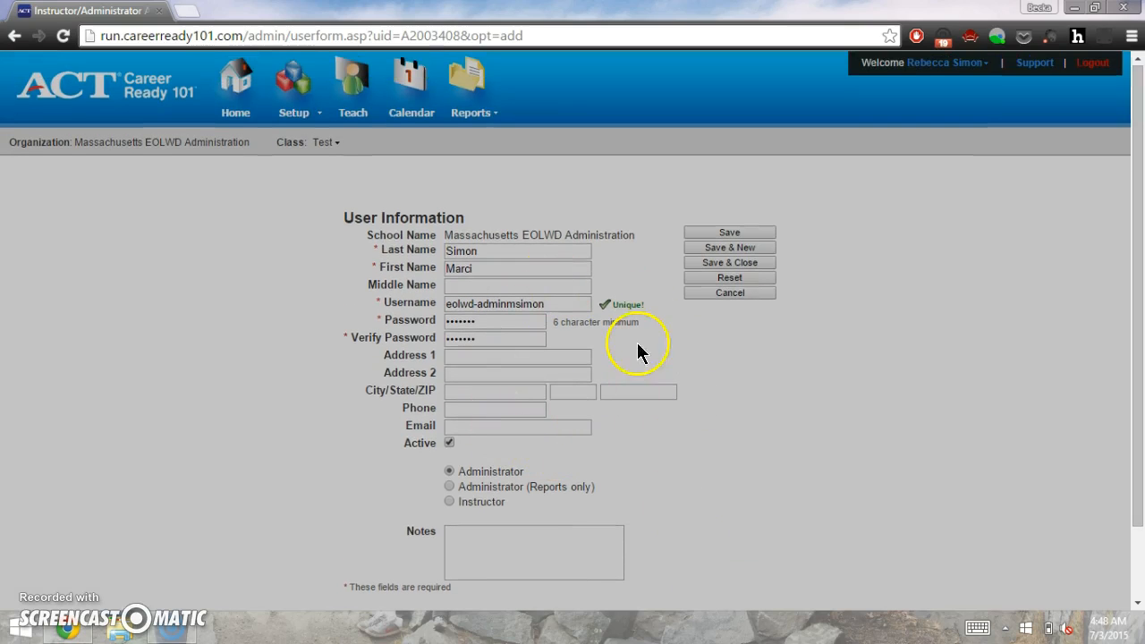
left_click(701, 263)
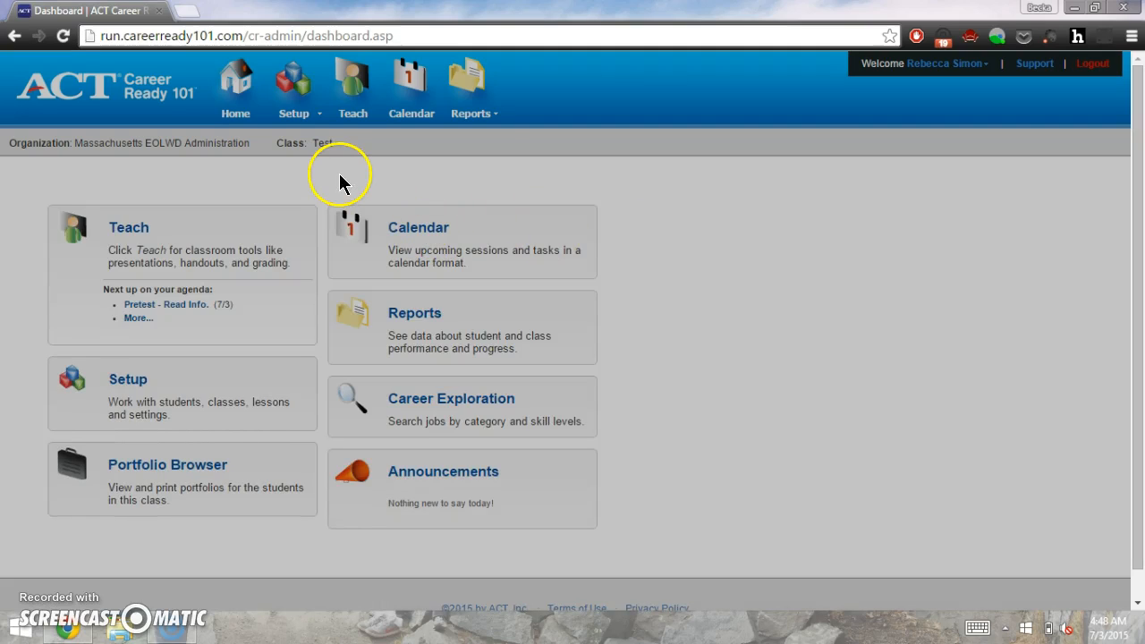
Step: From the Setup menu, choose Add New Class under This Class
left_click(320, 119)
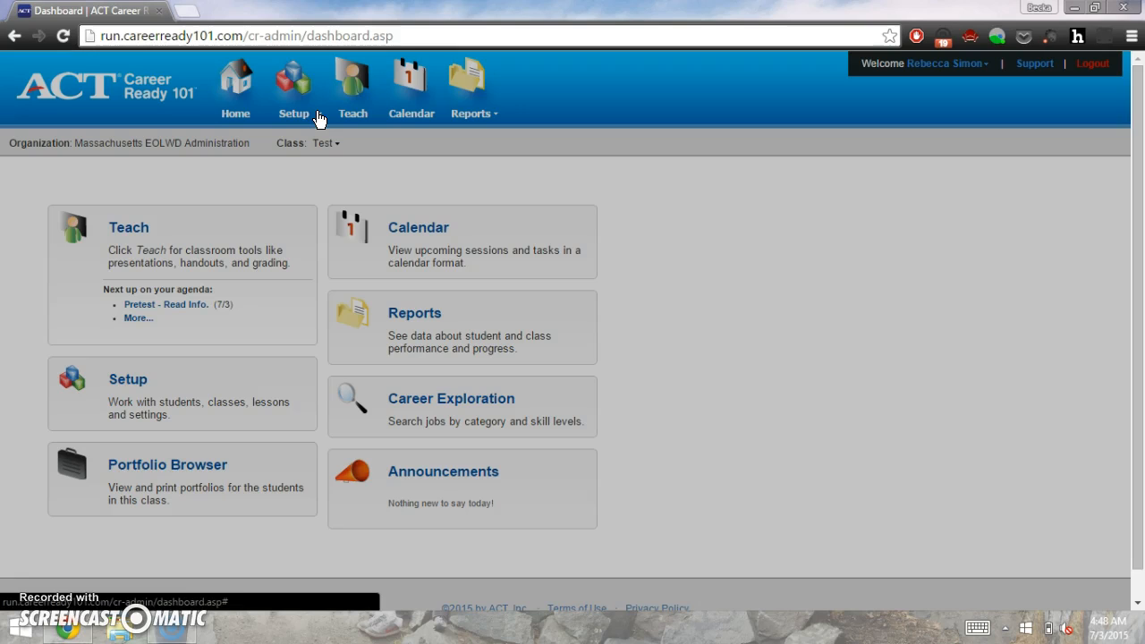
left_click(320, 119)
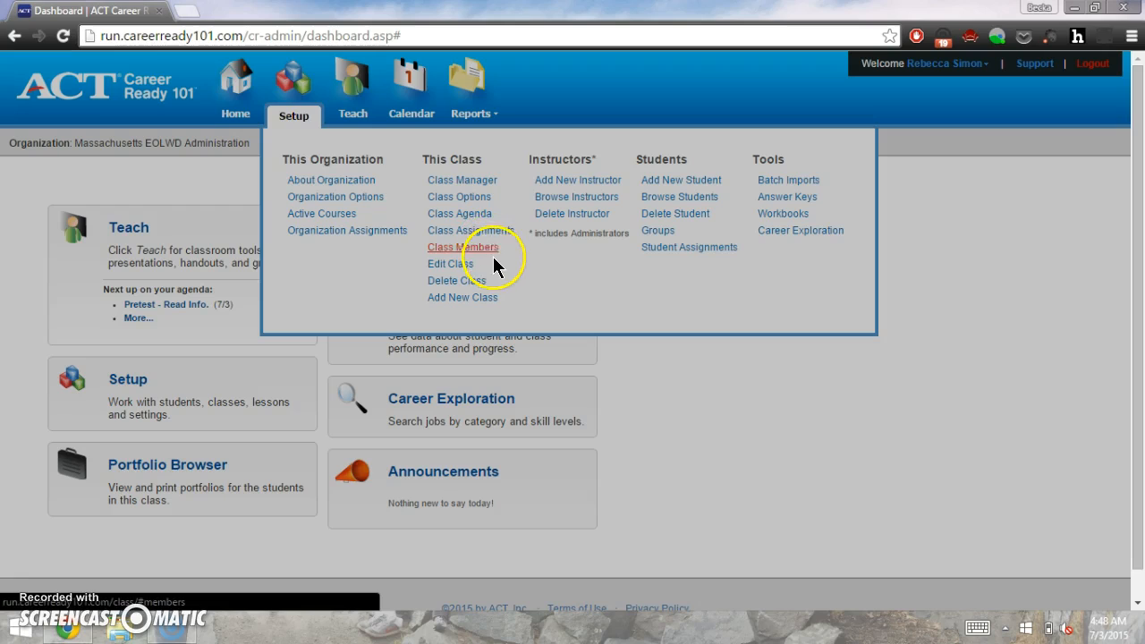
left_click(487, 295)
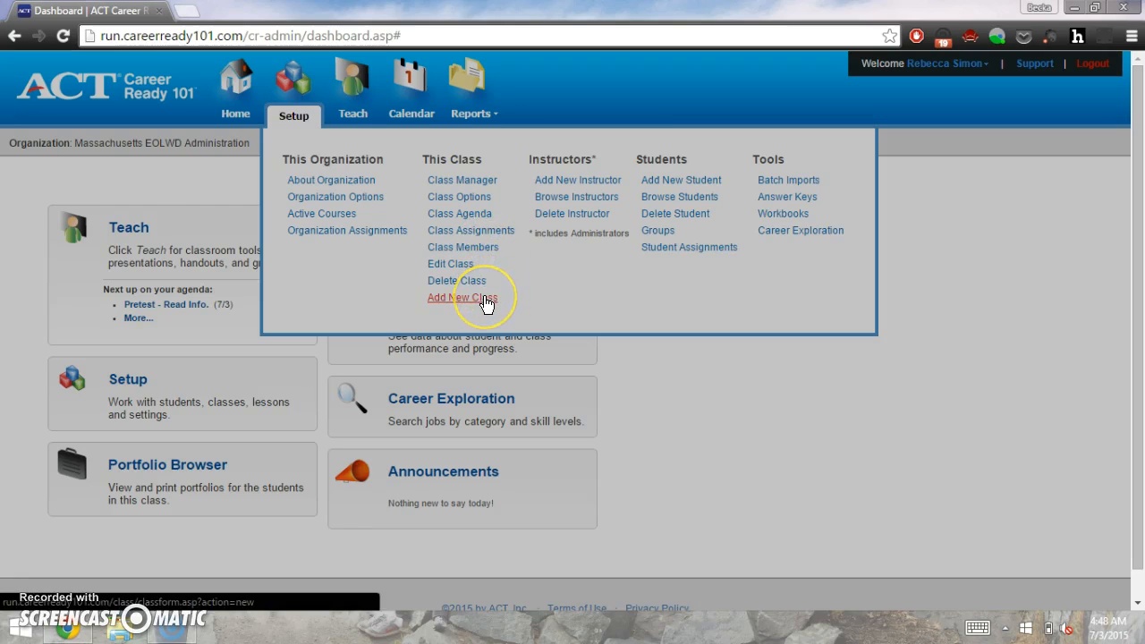
left_click(486, 300)
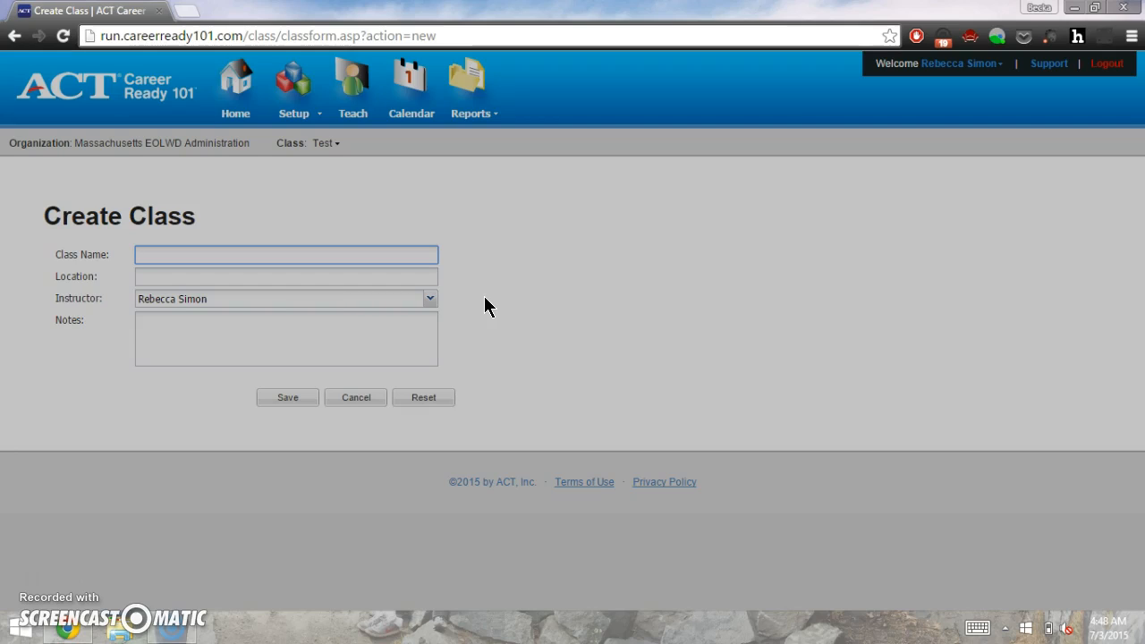
Step: Enter 'CreateTutor' as the class name and keep the current instructor selection
type("CreateTutor")
left_click(296, 284)
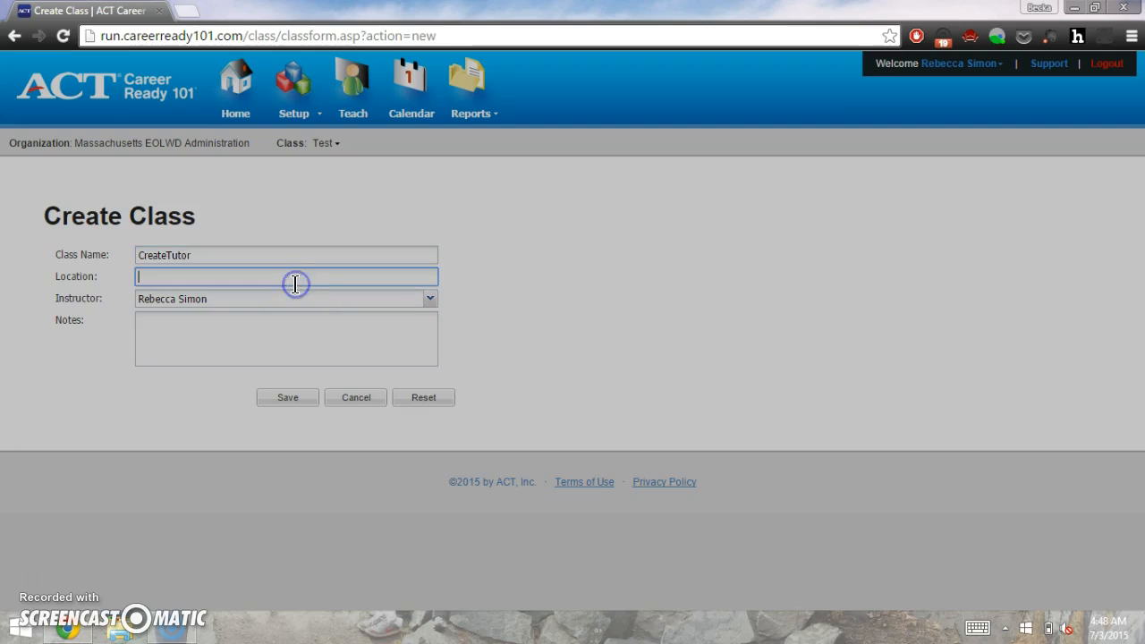
left_click(291, 298)
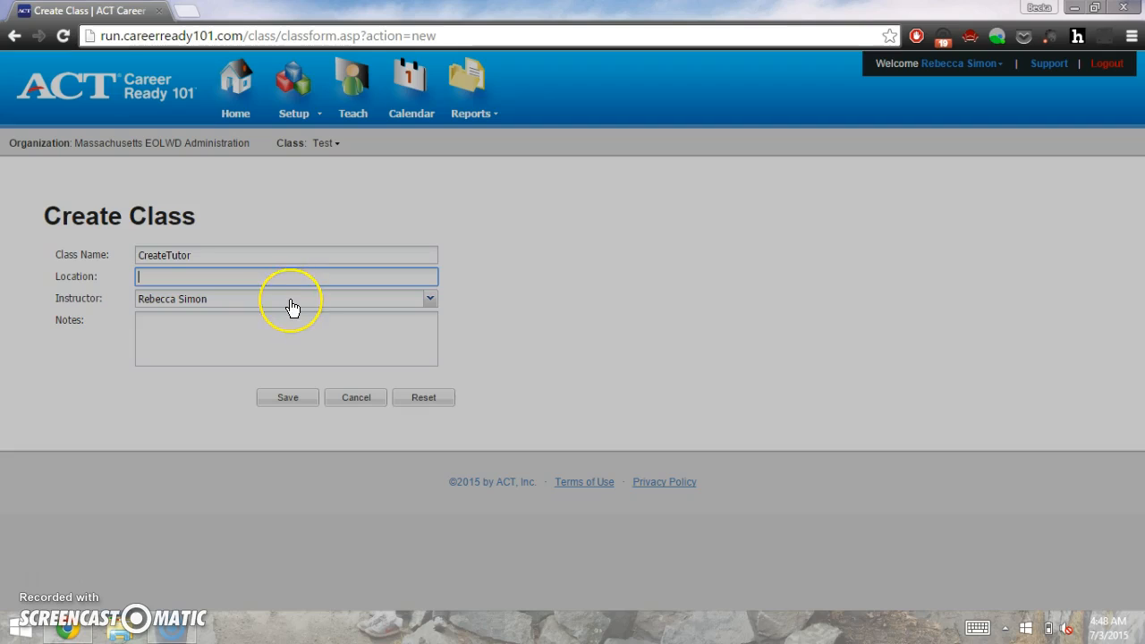
left_click(291, 301)
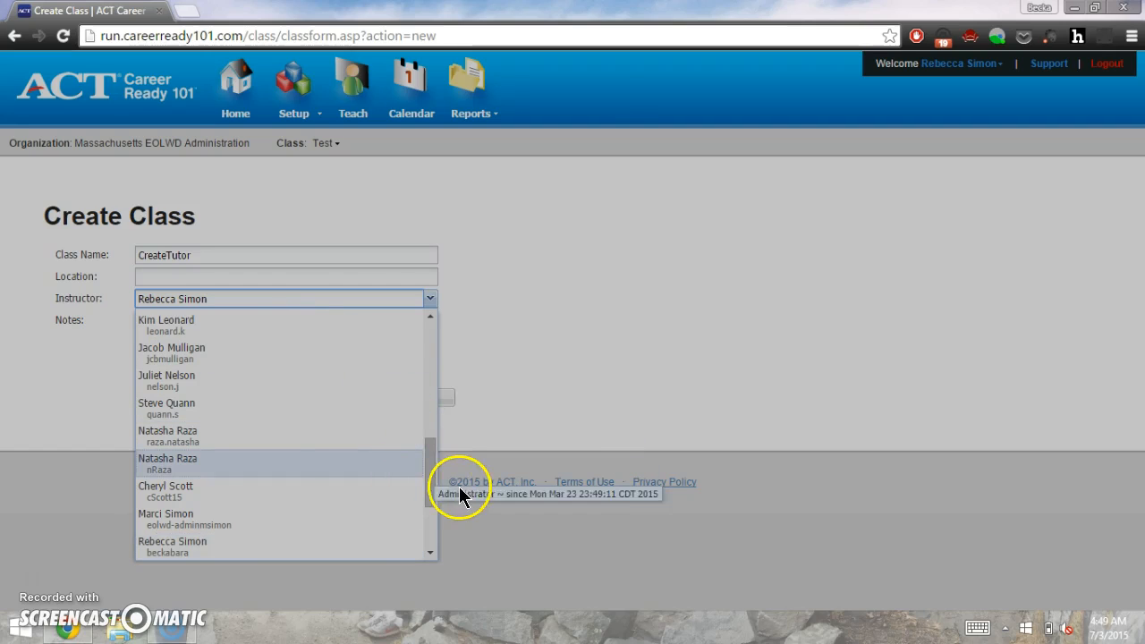
left_click_drag(431, 462, 421, 346)
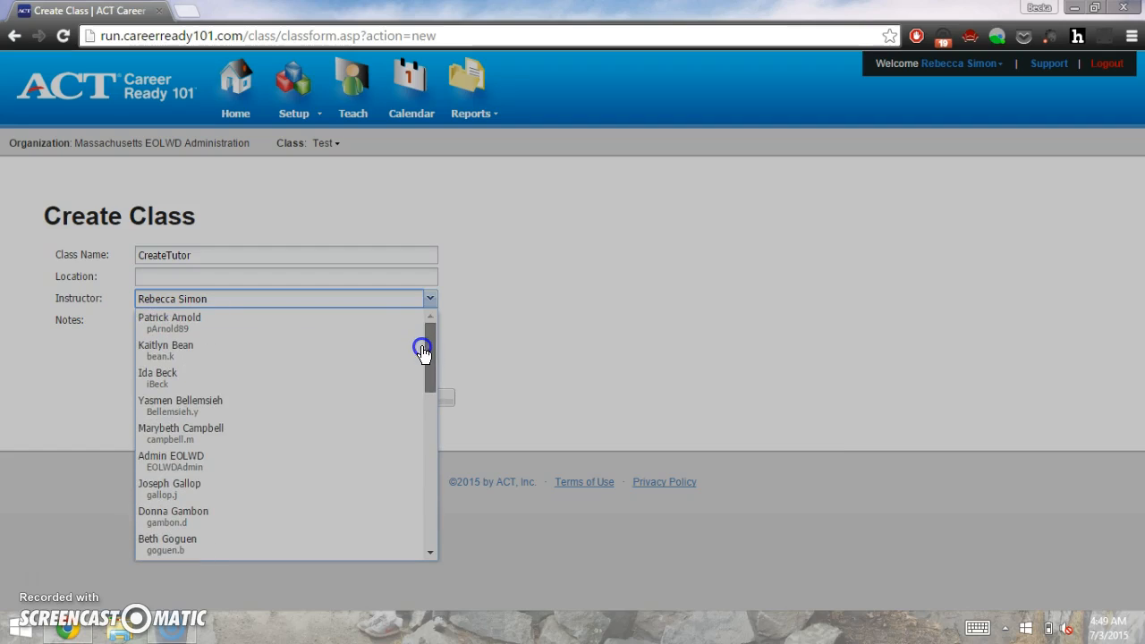
left_click(531, 330)
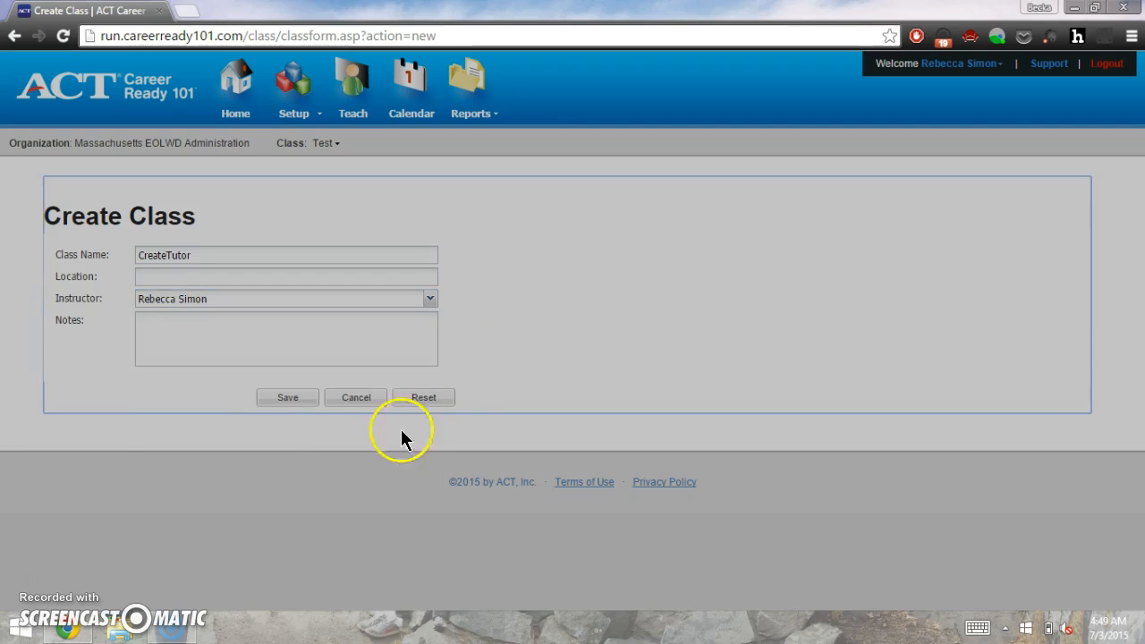
Step: Save the CreateTutor class and scroll its General class info page to see the class ID
left_click(367, 445)
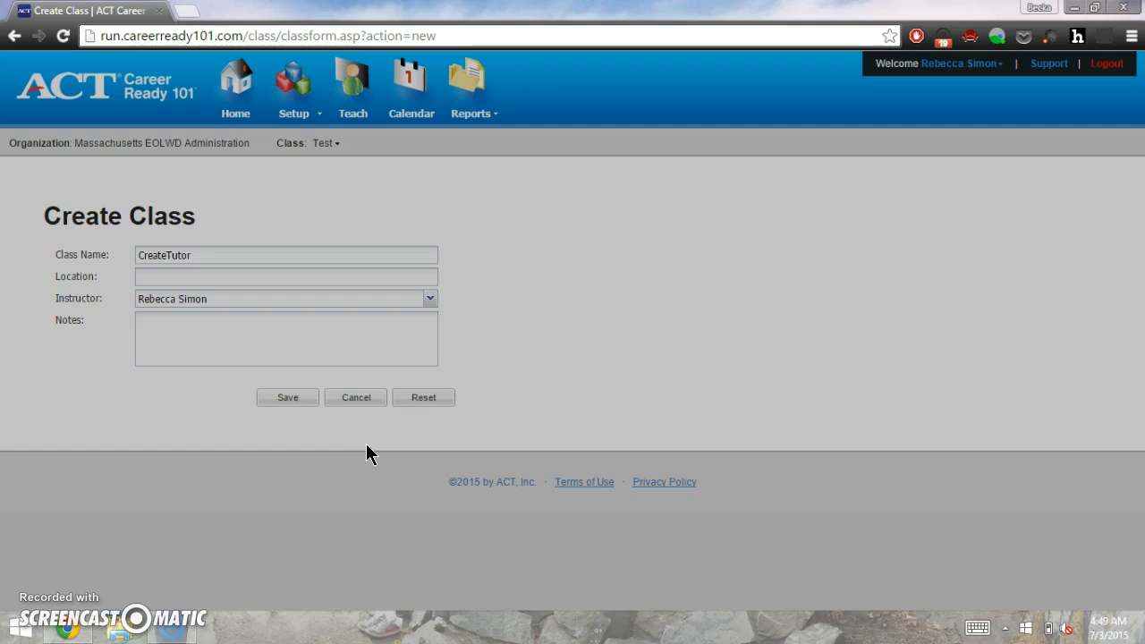
left_click(300, 400)
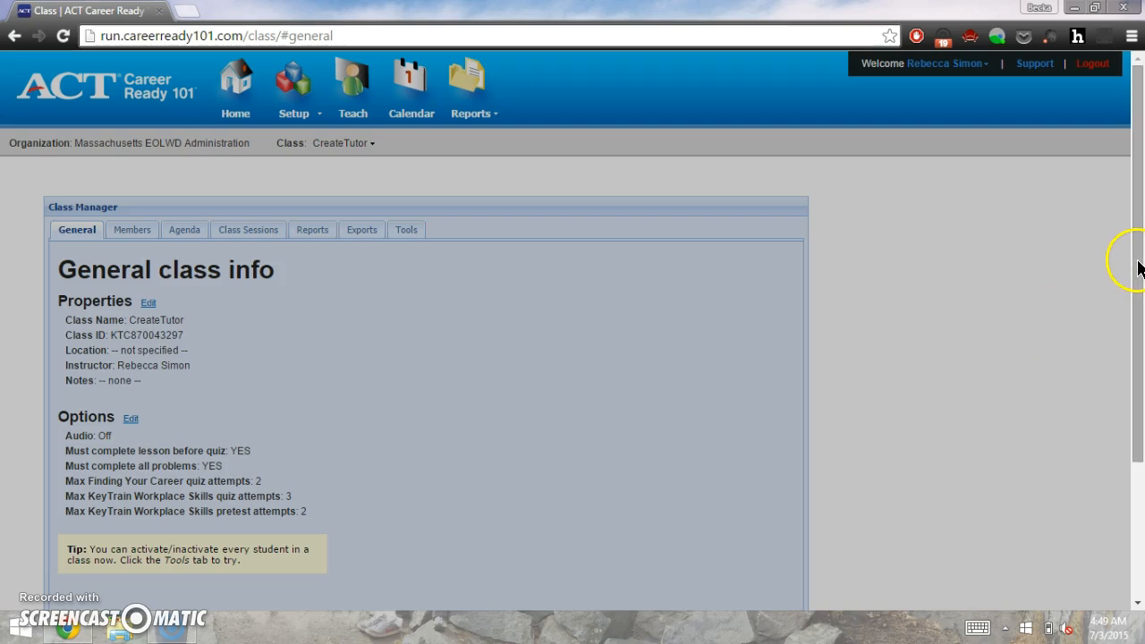
left_click_drag(1138, 269, 1141, 350)
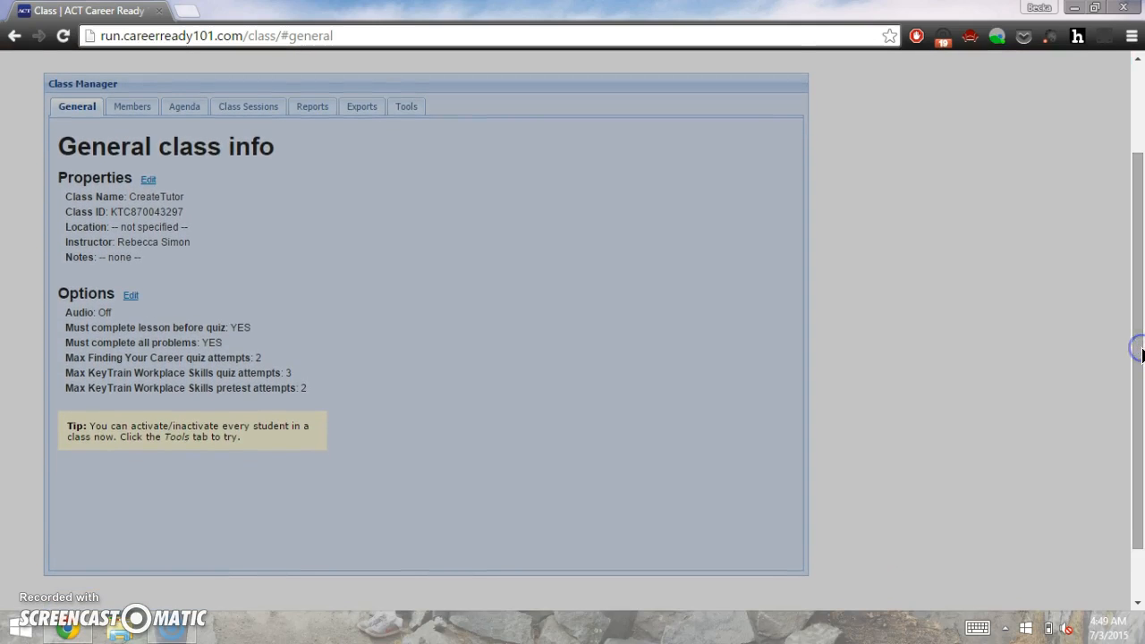